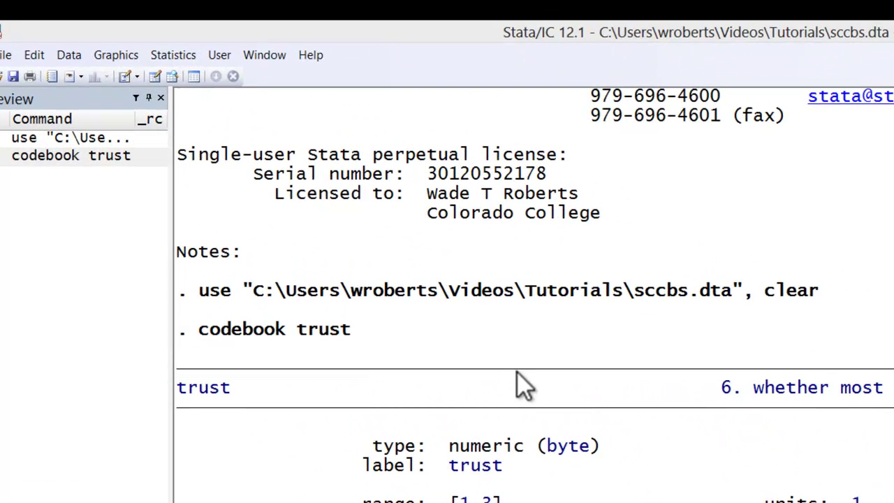
Open the Recode categorical variable dialog for trust and view the recode rule formats help
click(73, 54)
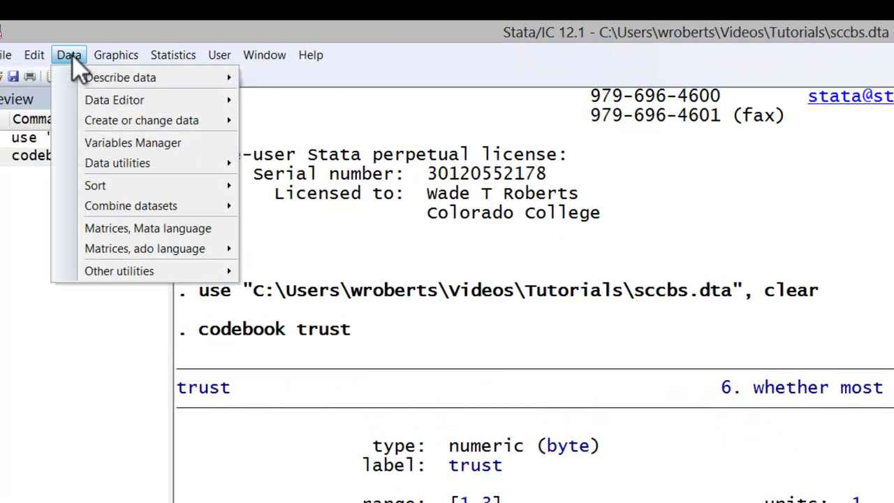
mouse_move(97, 123)
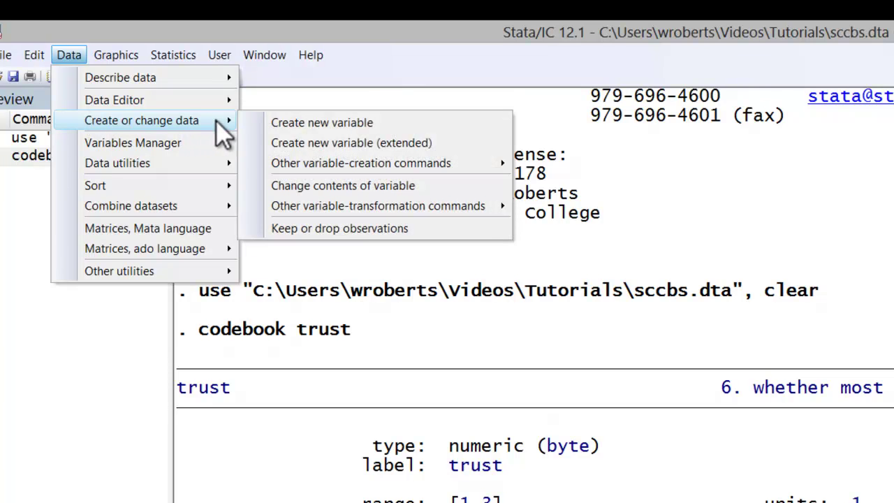
mouse_move(393, 208)
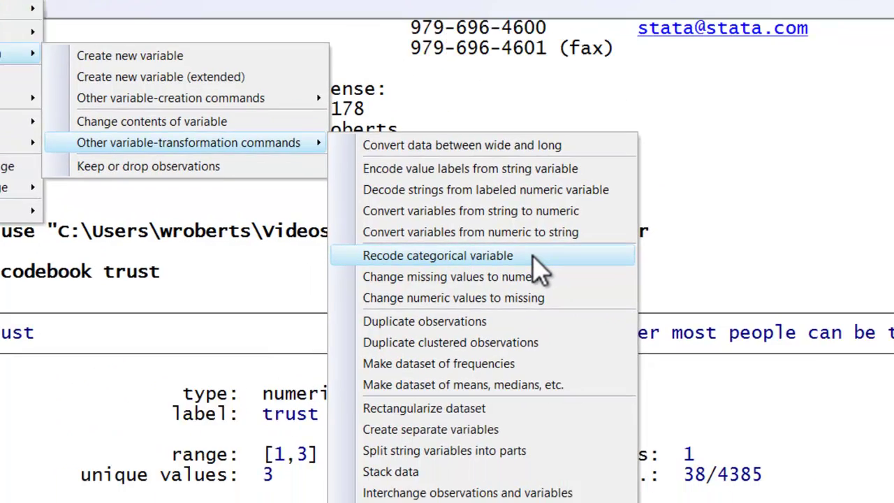
click(698, 316)
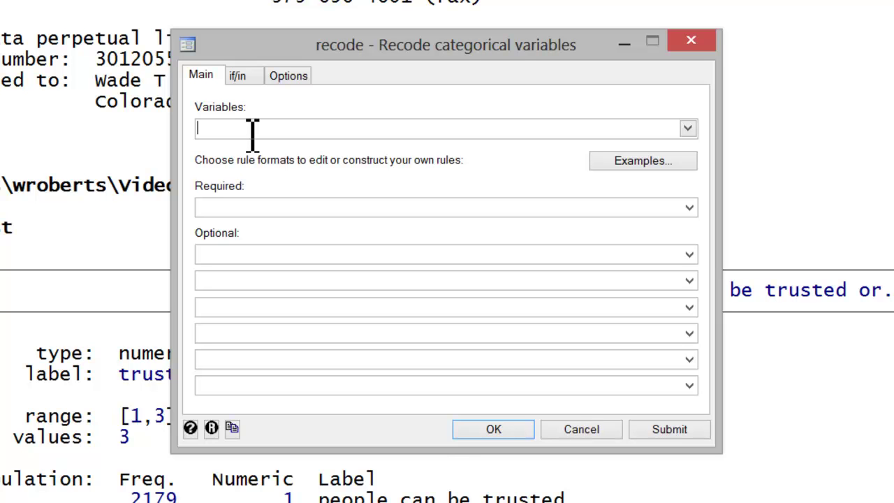
text(trust)
click(272, 213)
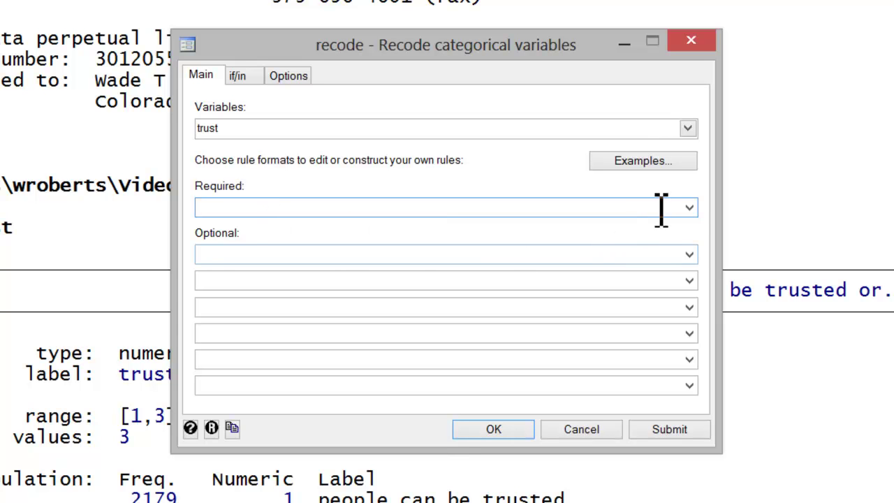
click(690, 208)
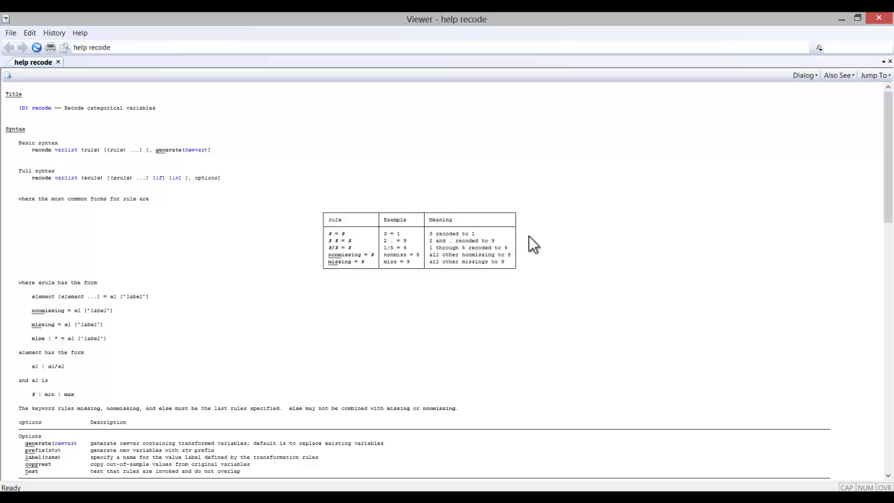
Enter the rules (1=3 "people can be trusted")(2=1 "you can't be too careful")(3=2 "depends")
click(878, 18)
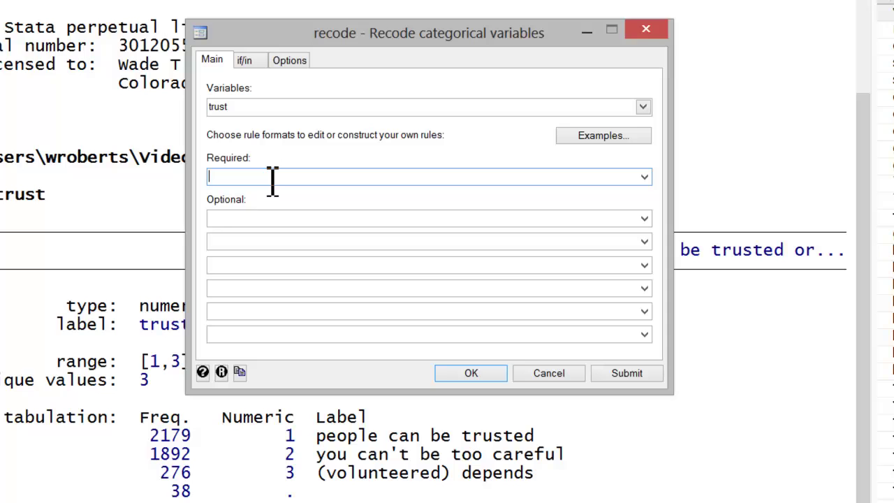
text((1=3 "people can be trusted"))
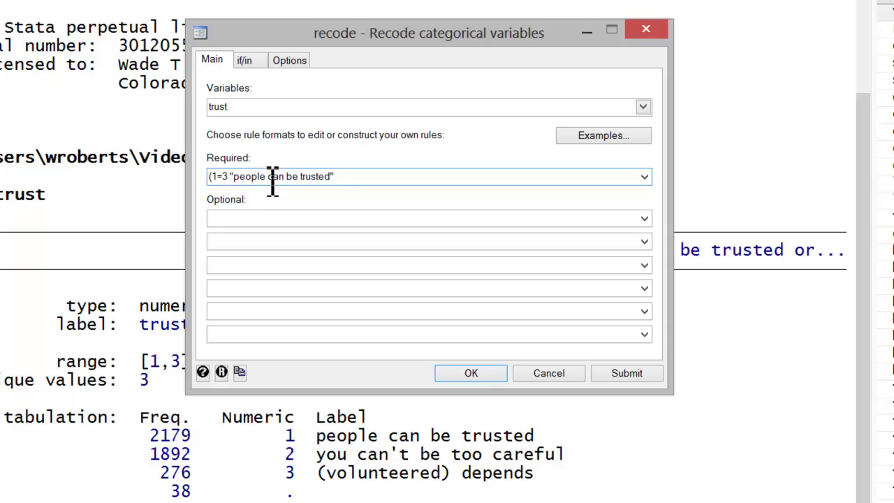
text((2=1 "you can't be)
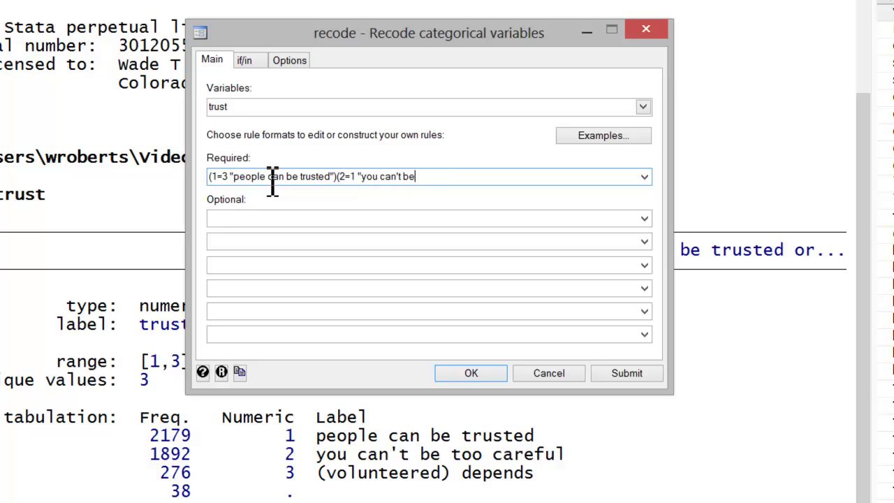
text( too careful")(3=2)
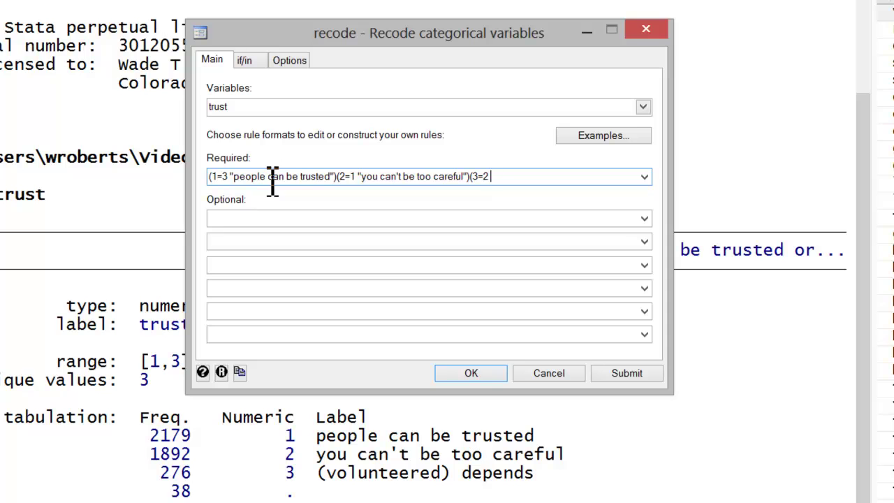
text( "depends"))
Generate new variable trustr with value label trustr and enable the rule-overlap test
click(299, 61)
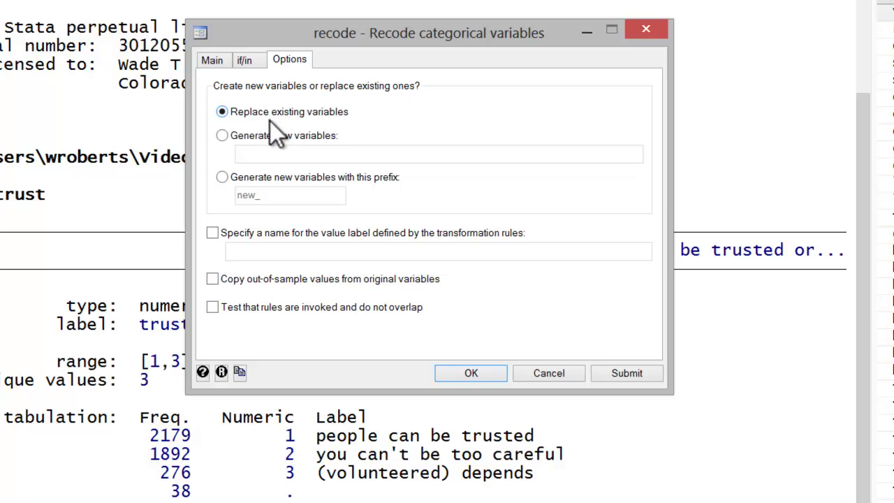
click(222, 136)
click(268, 155)
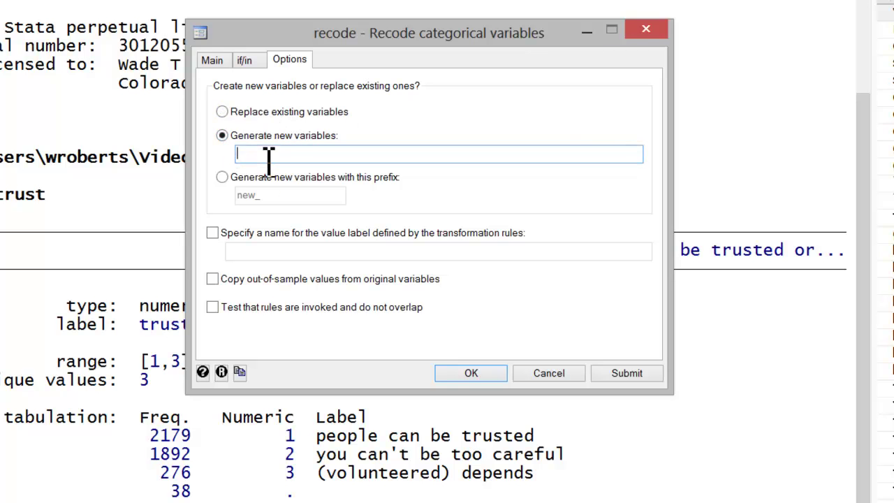
text(trustr)
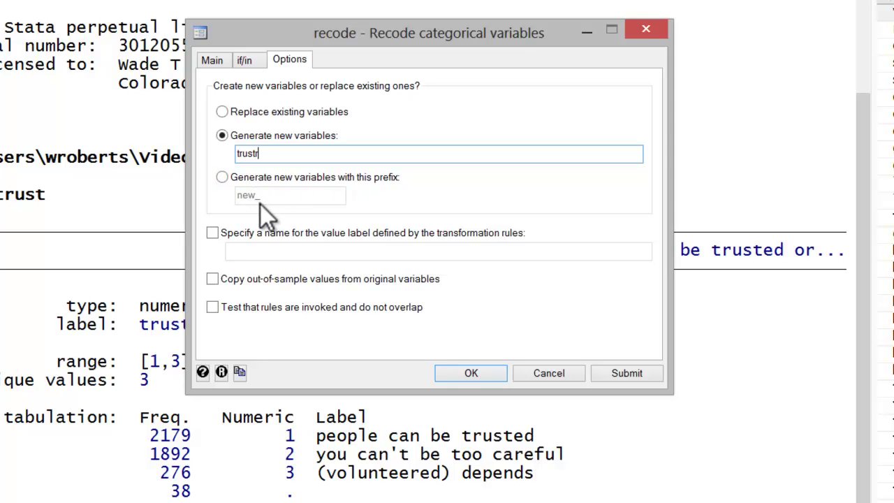
click(213, 234)
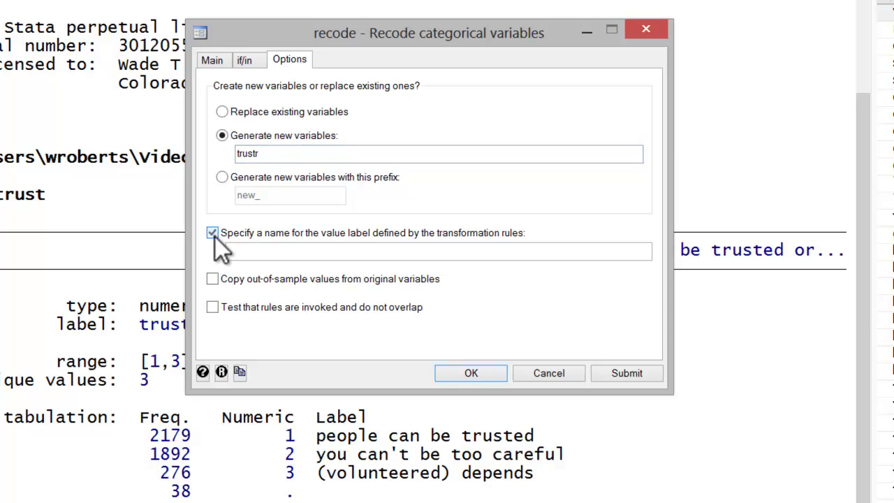
click(247, 252)
text(tru)
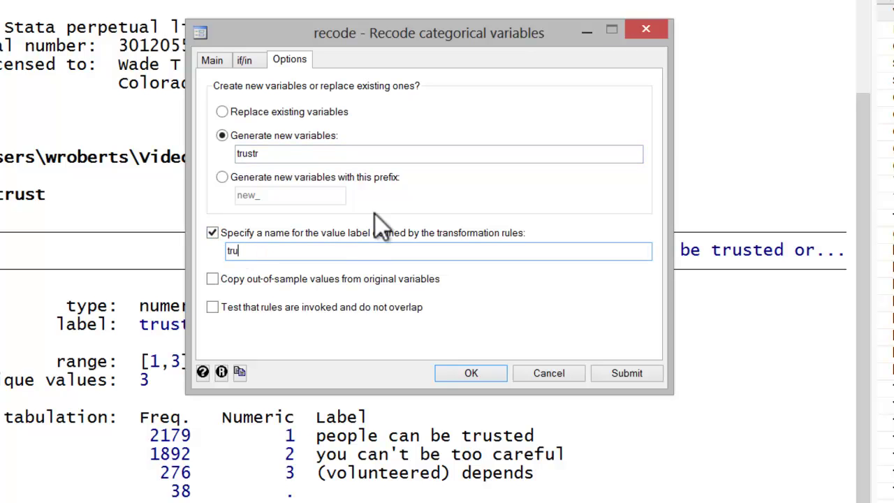
text(str)
click(215, 311)
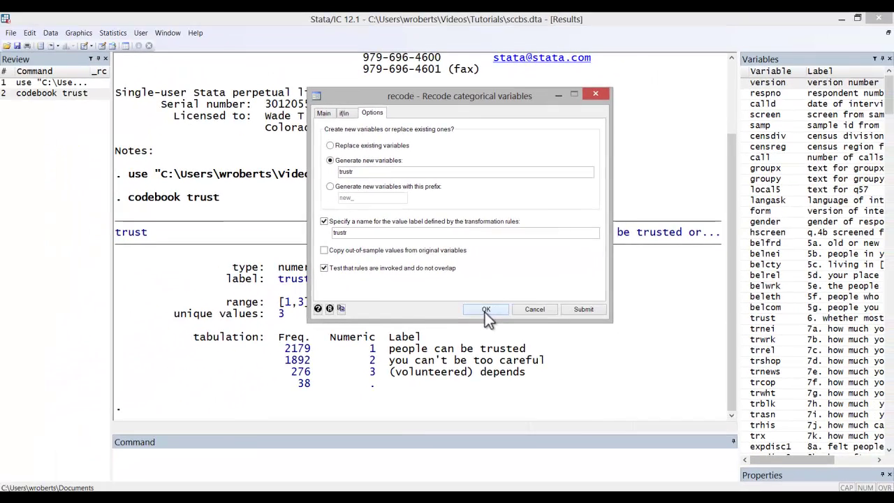
Run the trust recode, then display codebook trustr
click(469, 374)
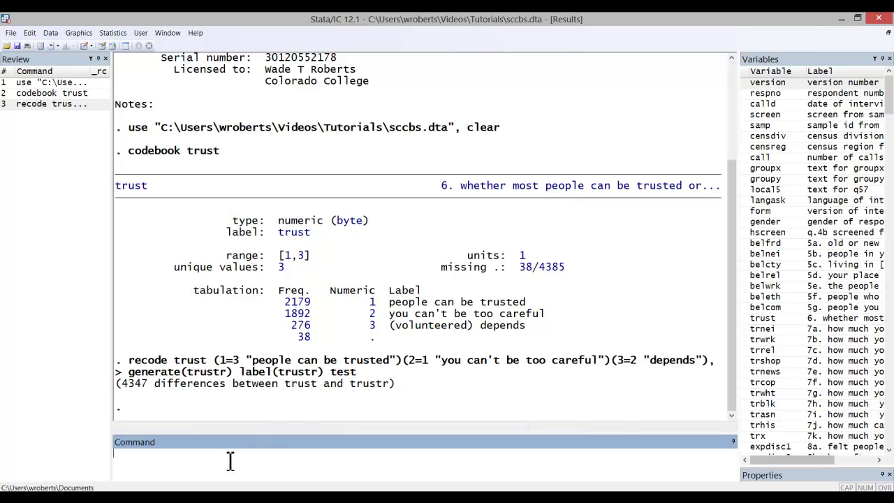
text(codebook trust)
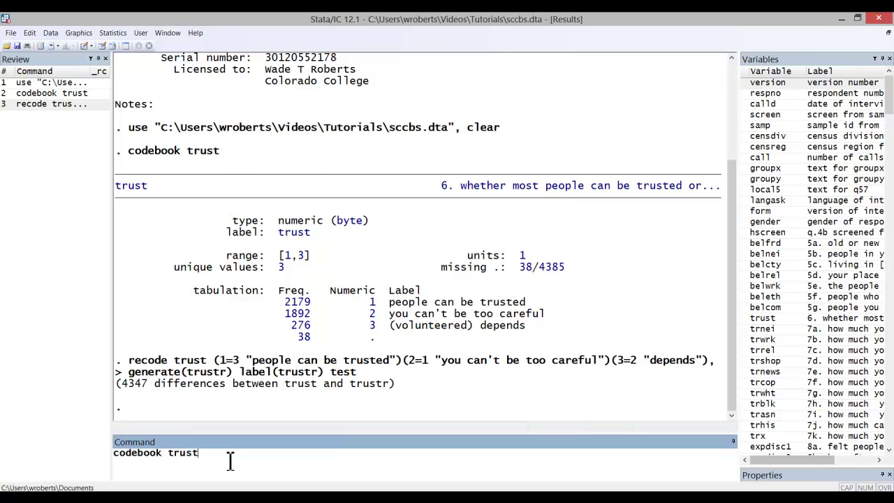
text(r)
key(Return)
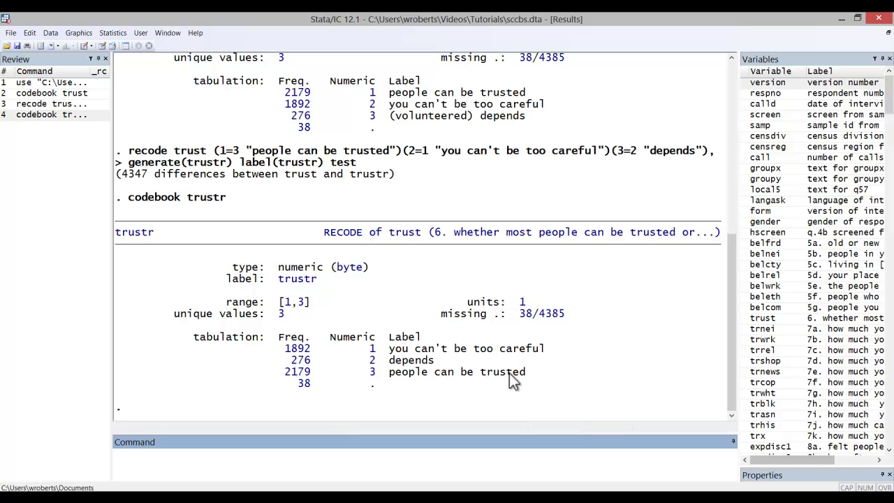
Run codebook health to list its values from 0 poor to 4 excellent
text(codebook health)
key(Return)
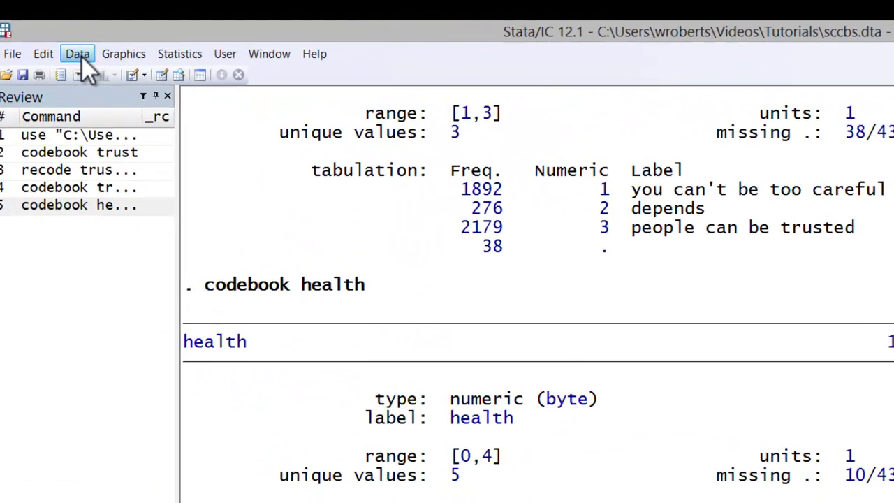
Open the Recode categorical variable dialog with health as the variable
click(52, 34)
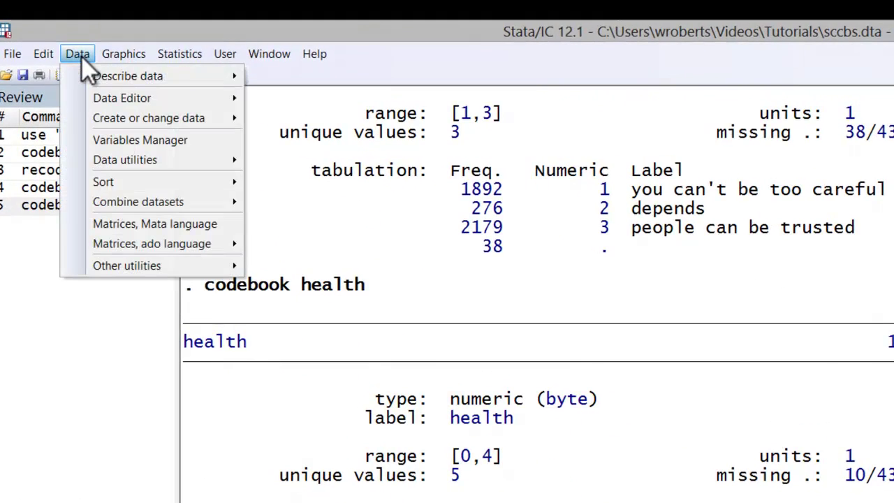
mouse_move(96, 120)
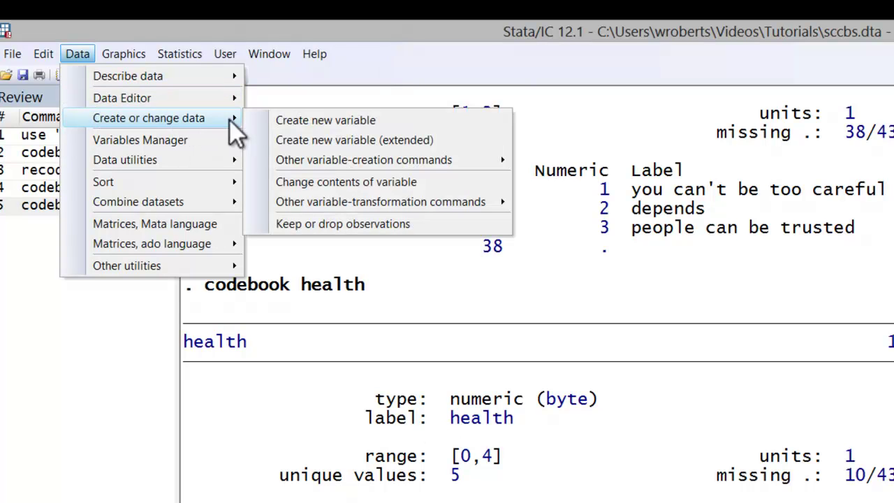
mouse_move(367, 203)
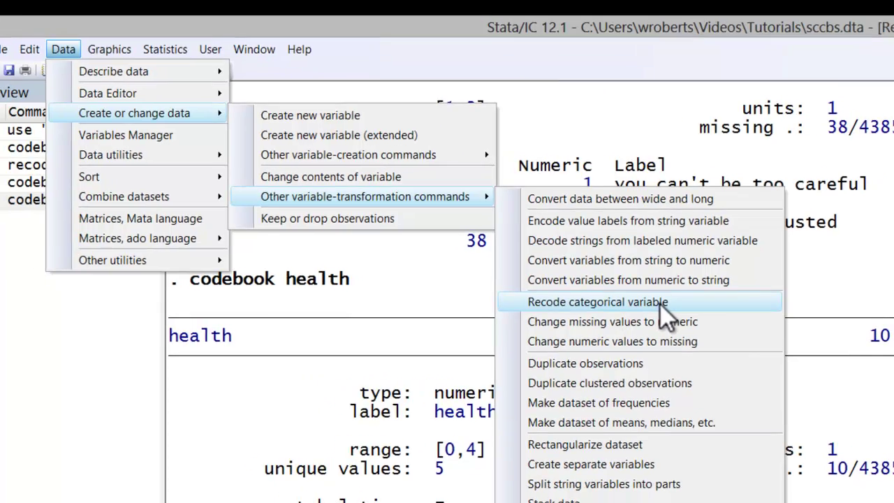
click(664, 311)
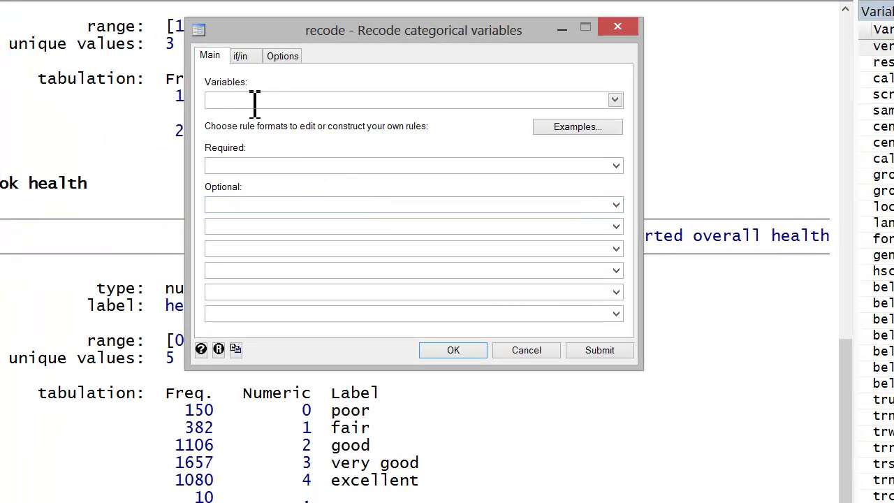
click(257, 103)
text(health)
key(Tab)
key(Tab)
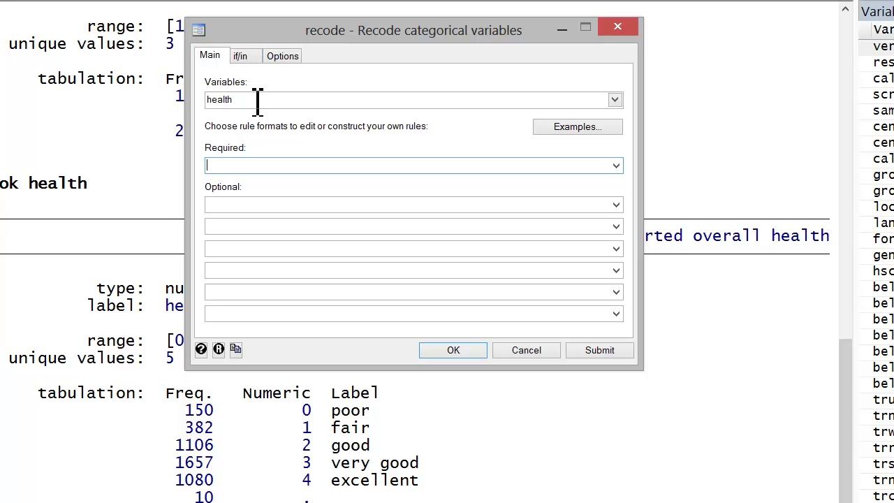
Enter the rules (0 1=1 "diminished health")(2/4=0 "healthy")
text(()
text(0 1=1 "diinishe)
key(BackSpace)
key(BackSpace)
key(BackSpace)
key(BackSpace)
key(BackSpace)
key(BackSpace)
text(minished health"))
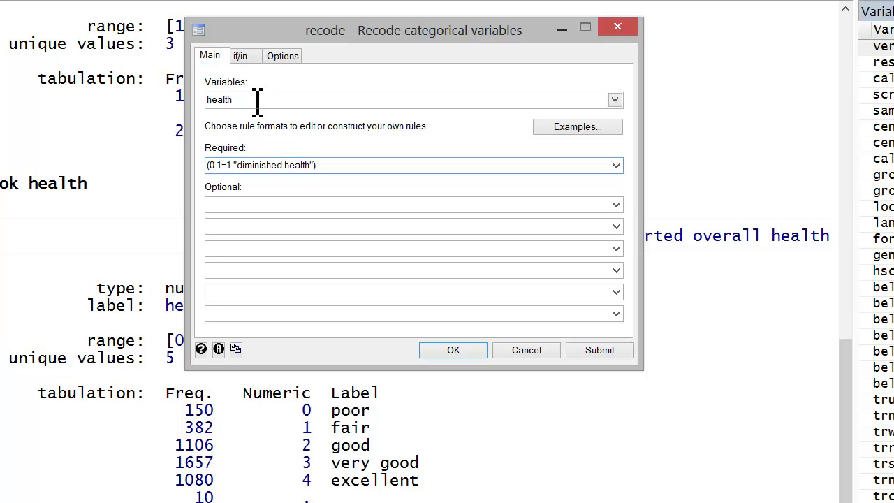
text((2/4=0 "healthy"))
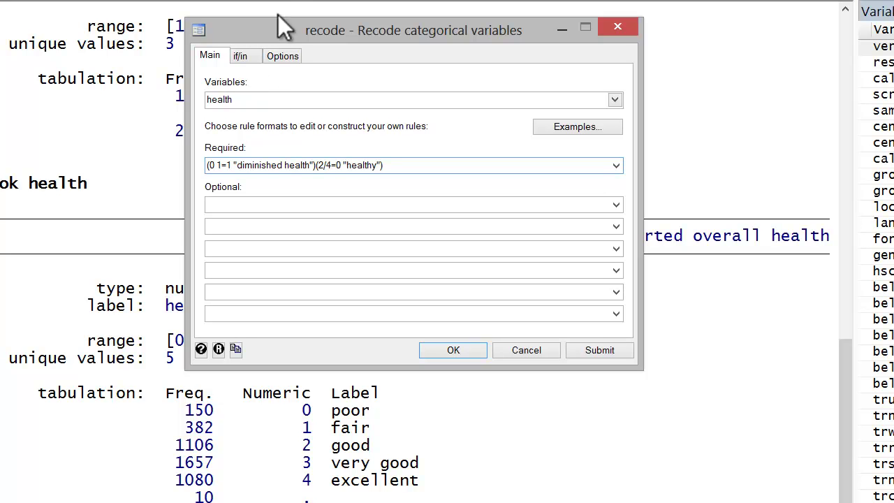
Generate dimhlth with value label dimhlth, enable the overlap test, and run the recode
click(280, 57)
click(230, 127)
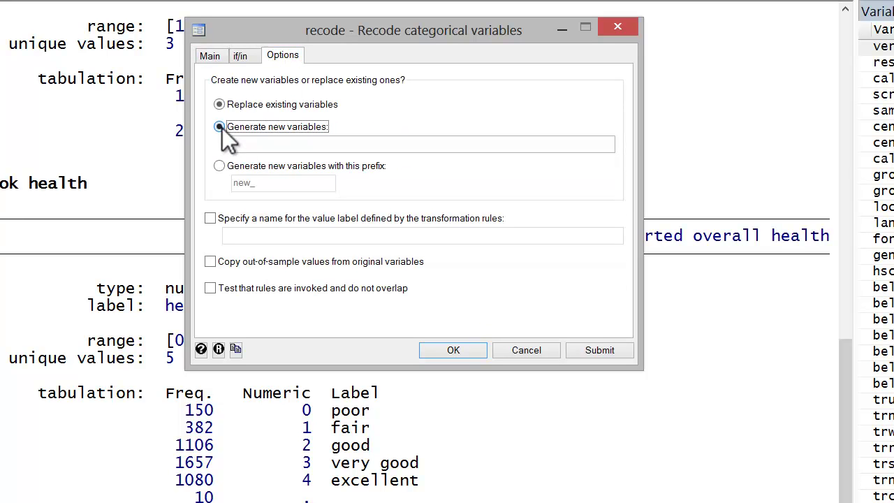
click(264, 145)
text(dimhlth)
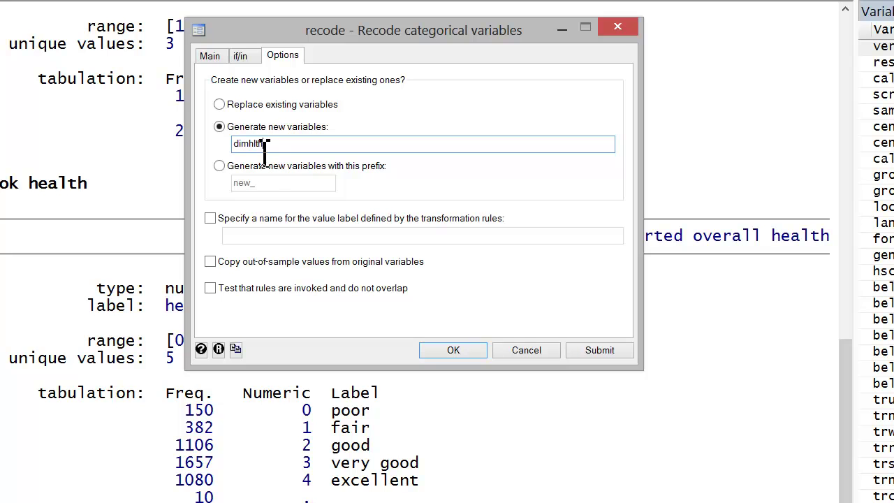
click(210, 218)
click(259, 236)
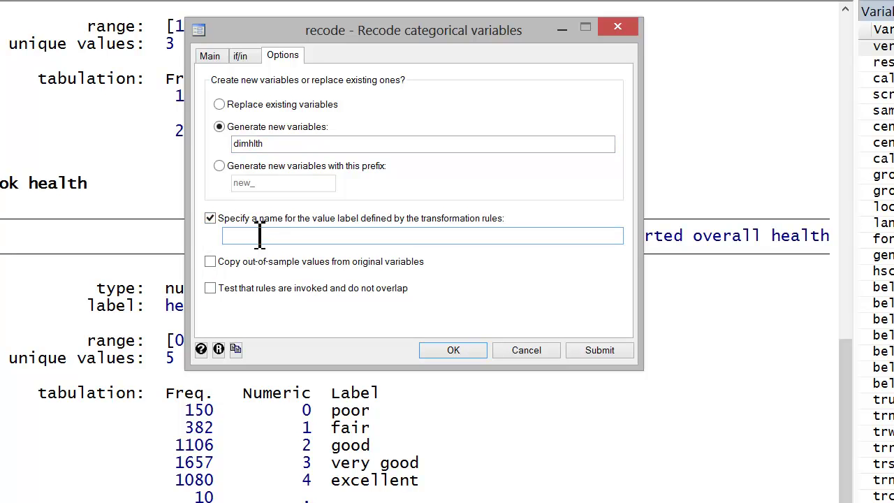
text(dimhlth)
click(212, 288)
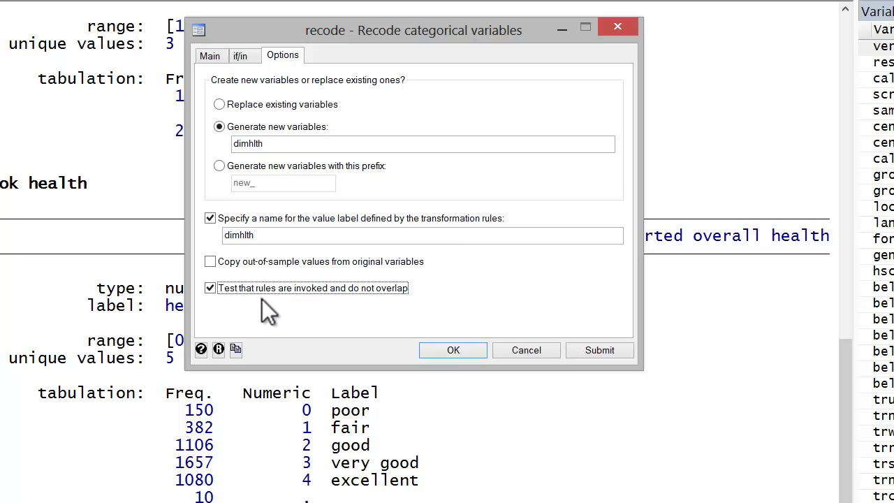
click(467, 351)
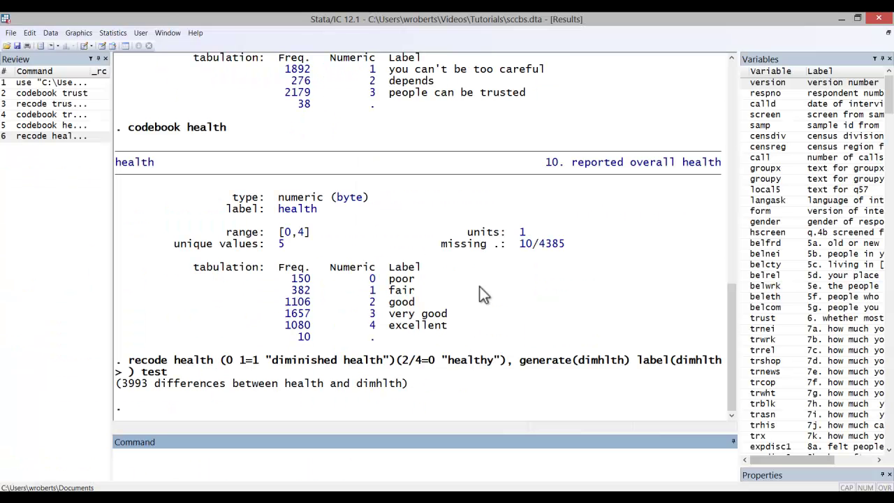
Display the codebook for the new dimhlth variable
text(codebook dimhlth)
key(Return)
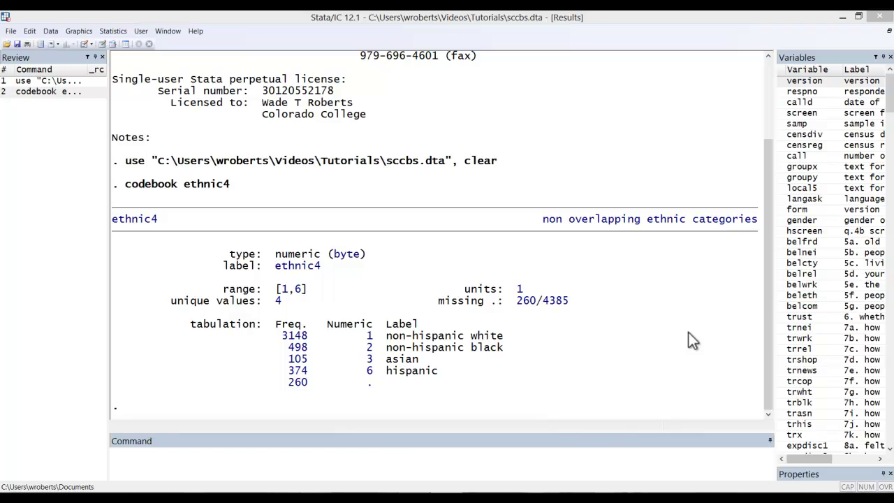
Run tabulate ethnic4, gen(ethnic4) and scroll the Variables window to ethnic41–ethnic44
click(323, 453)
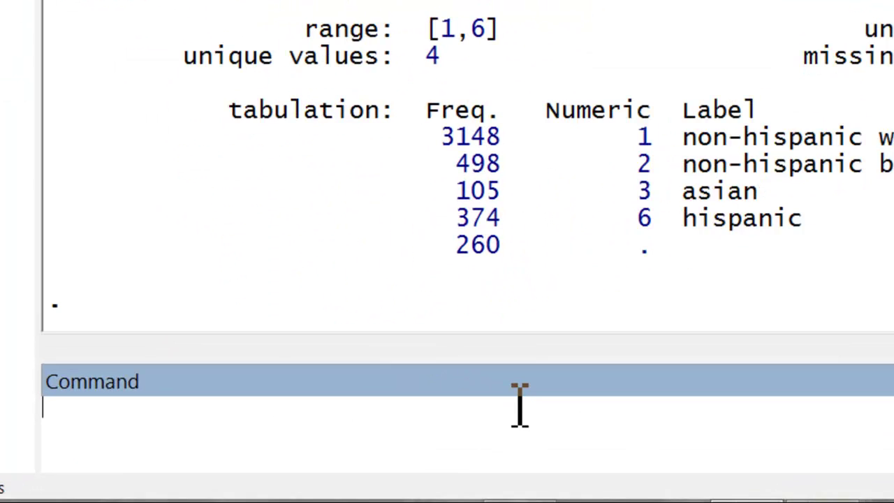
text(tabulate )
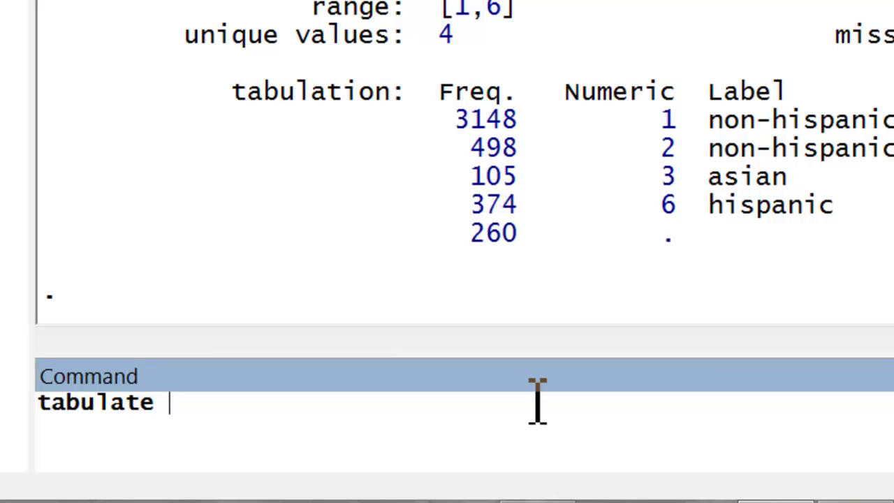
text(eth)
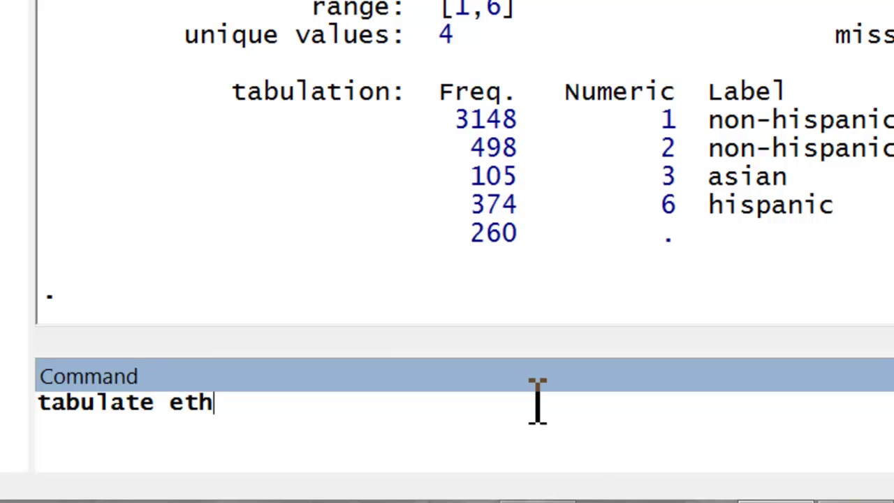
text(nic4, gen()
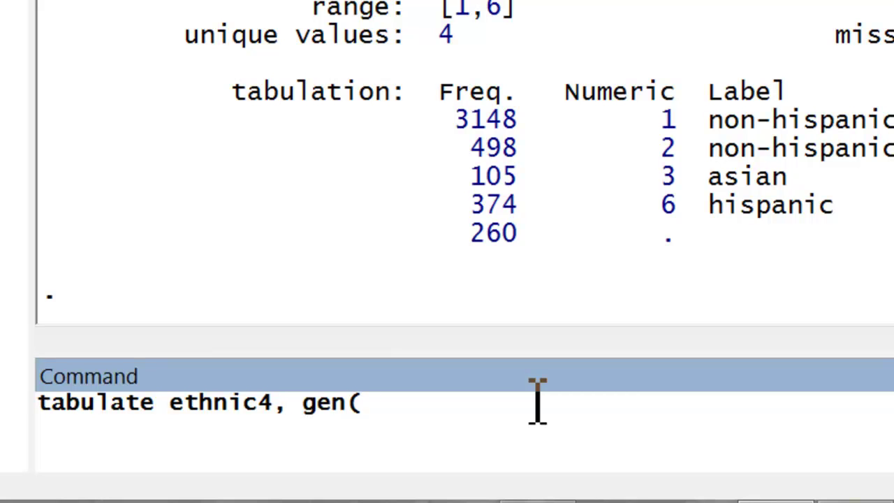
text(ethnicr)
key(BackSpace)
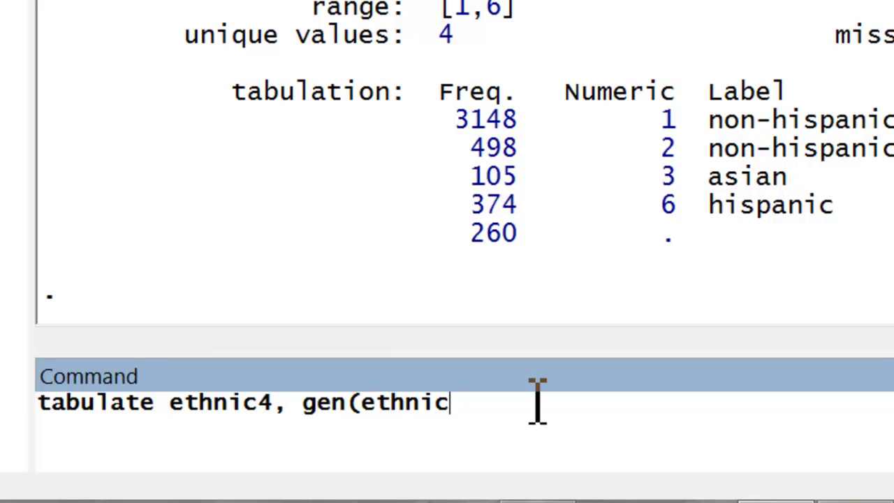
text(4))
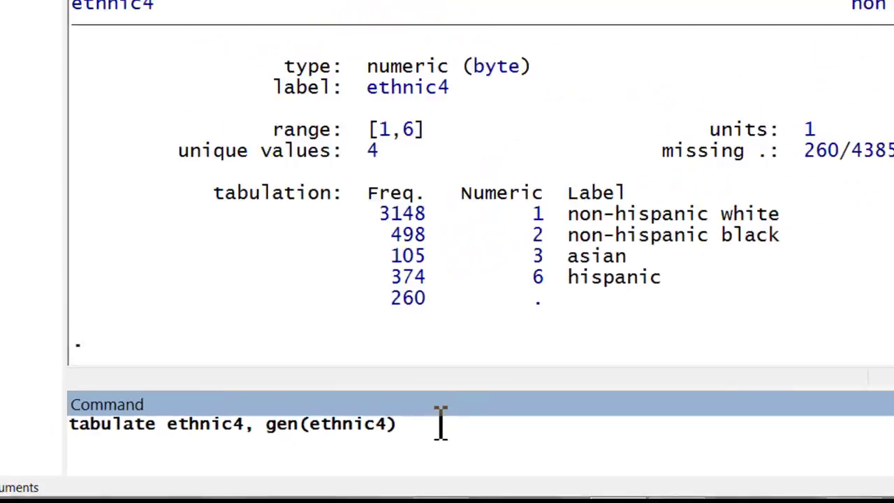
key(Return)
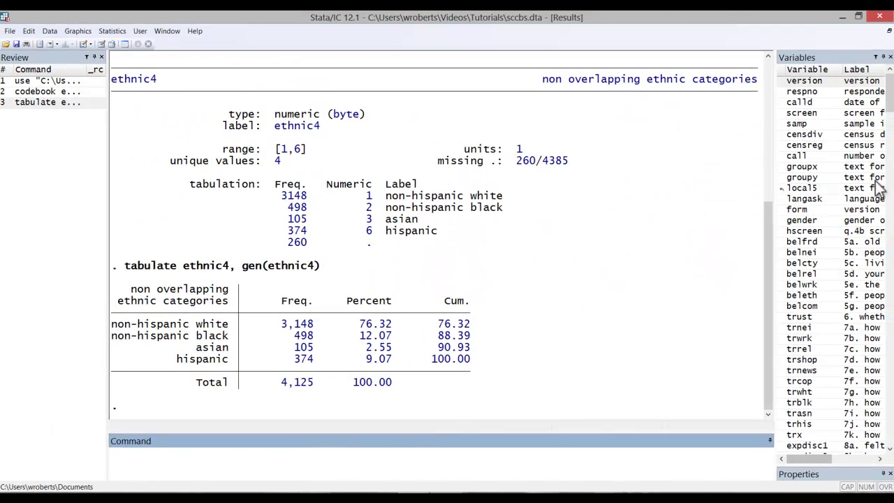
drag(889, 87, 871, 400)
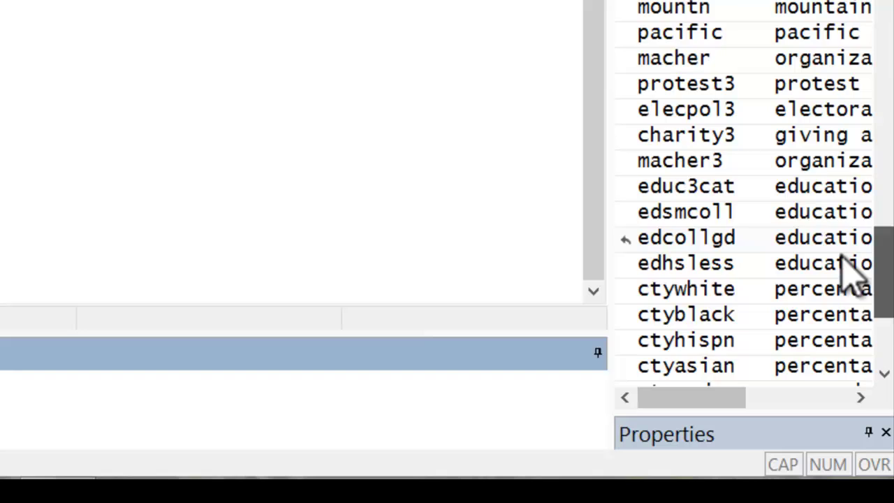
scroll(851, 307, down, 10)
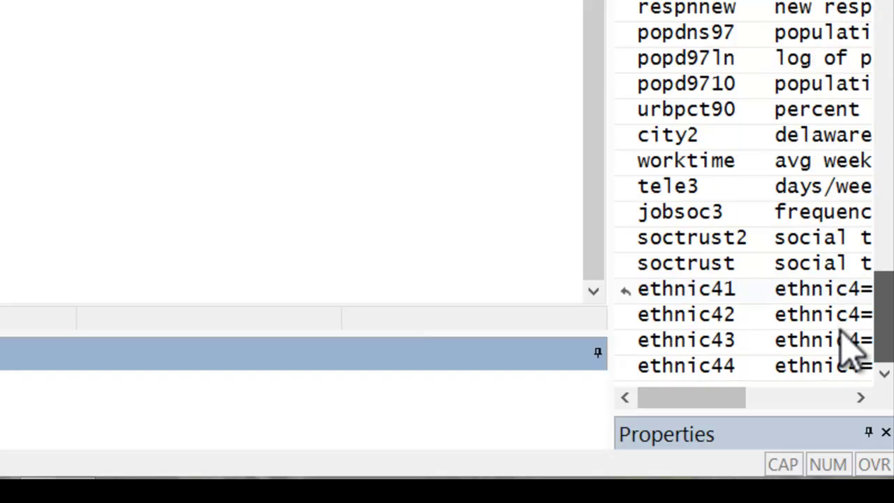